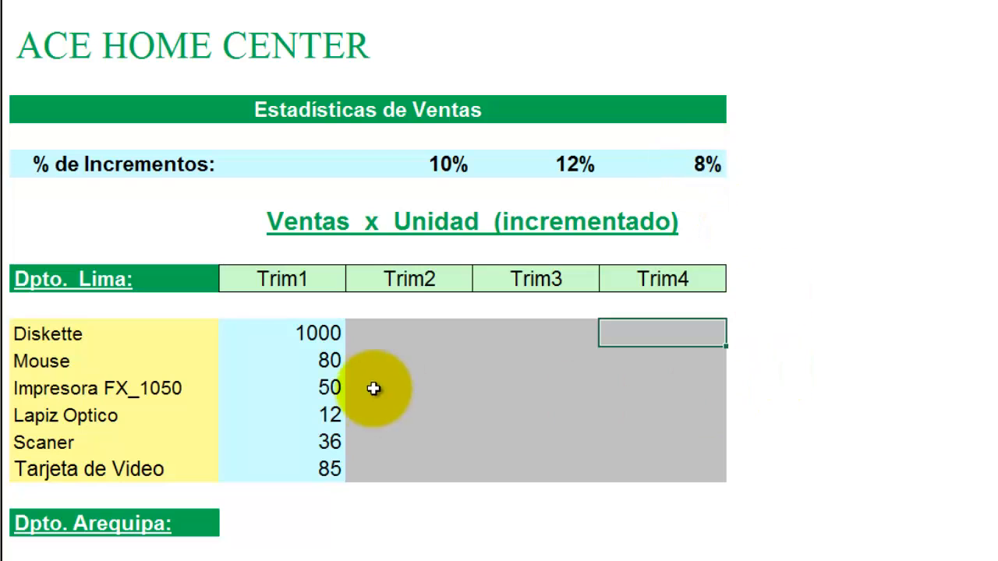
# Step: Enter the formula =C13*(100%+D7) in the Dpto. Lima Diskette cell for Trim2
pyautogui.click(397, 329)
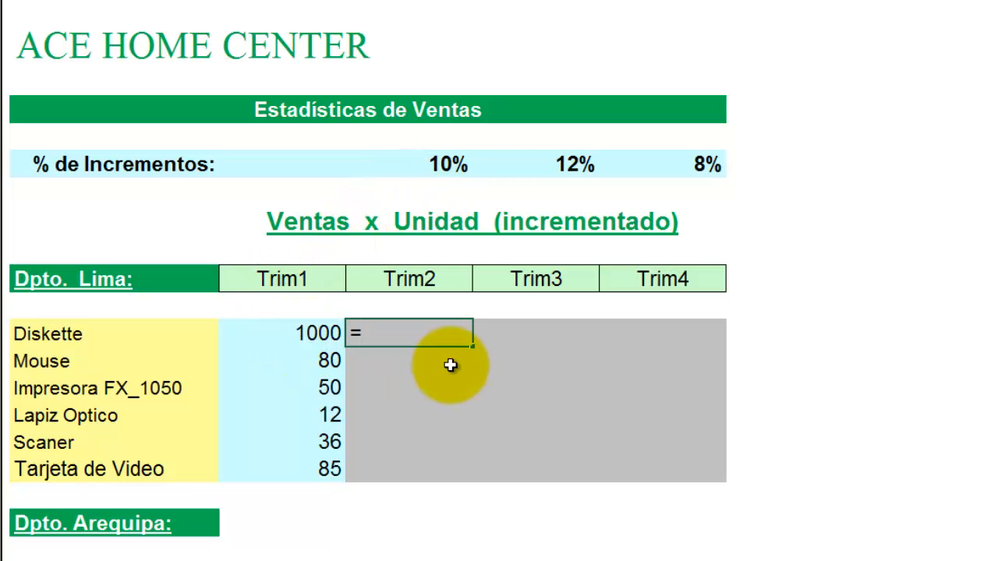
pyautogui.click(314, 333)
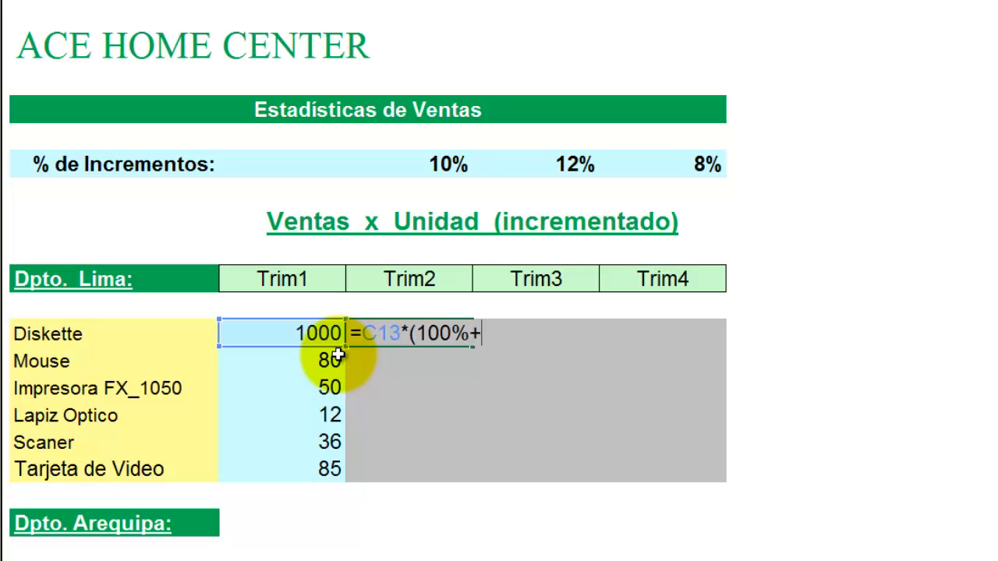
pyautogui.click(431, 164)
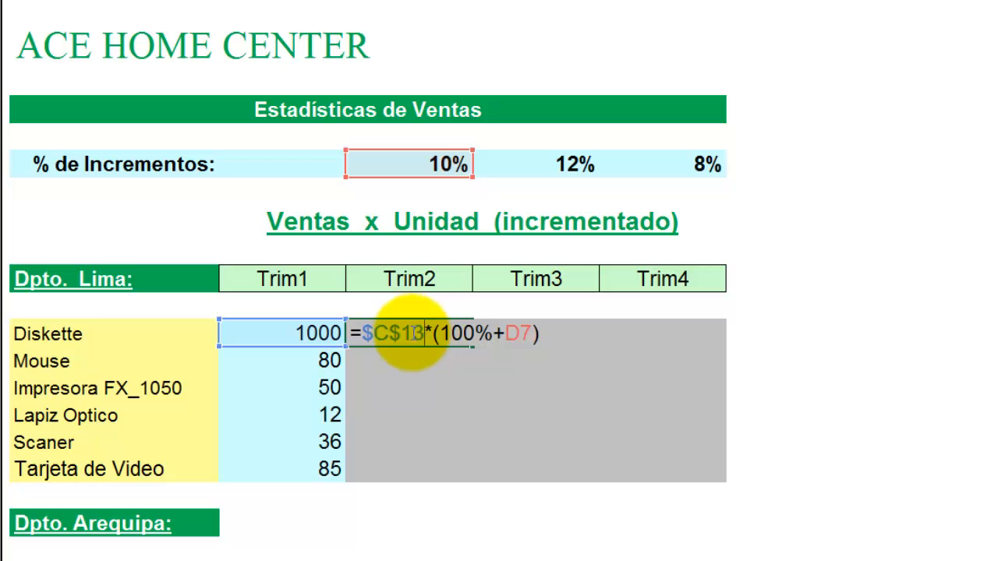
# Step: Change the Diskette Trim2 formula's references to mixed ones, so it is =$C13*(100%+D$7)
pyautogui.doubleClick(394, 332)
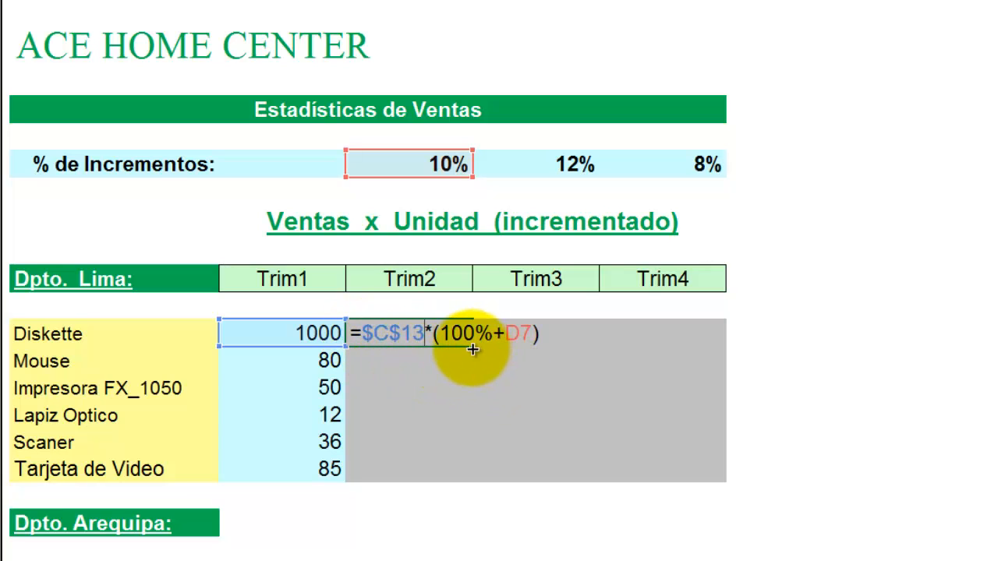
pyautogui.doubleClick(389, 335)
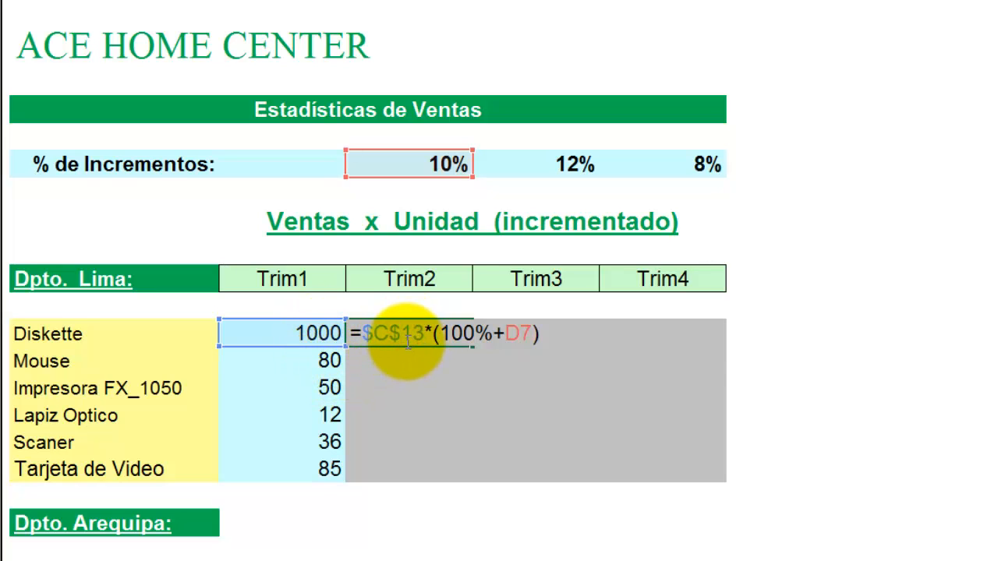
pyautogui.press('F4')
pyautogui.press('F4')
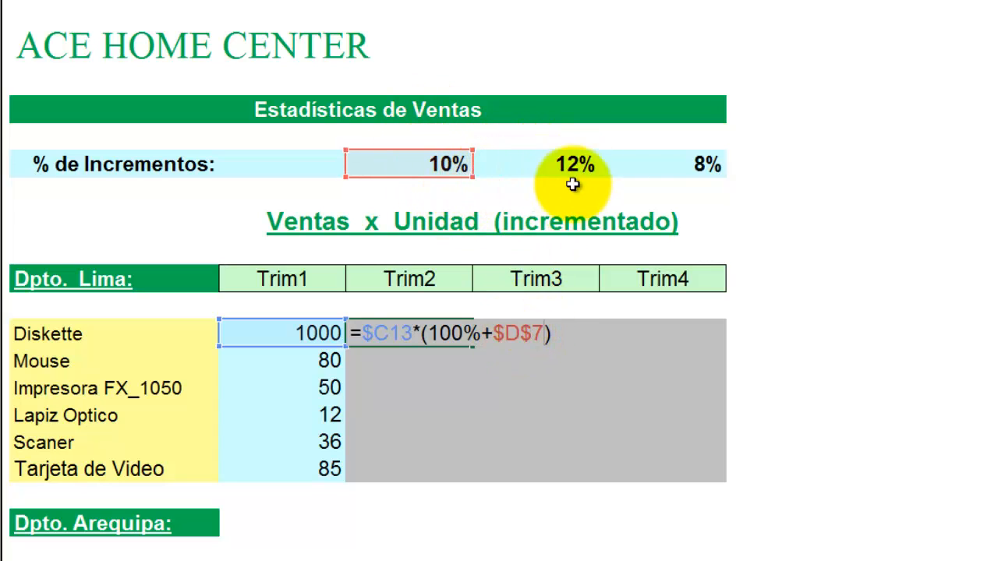
pyautogui.click(505, 334)
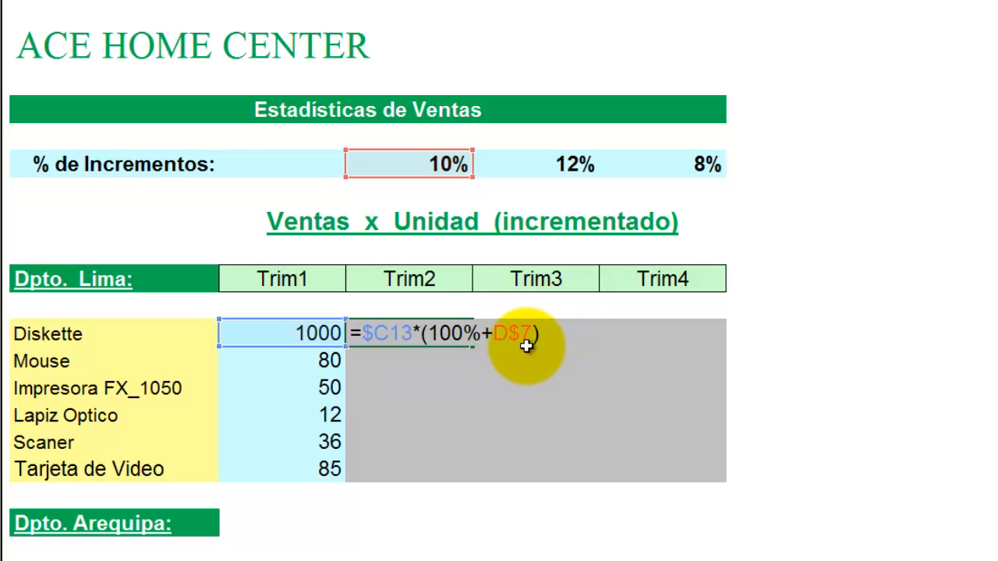
pyautogui.press('Return')
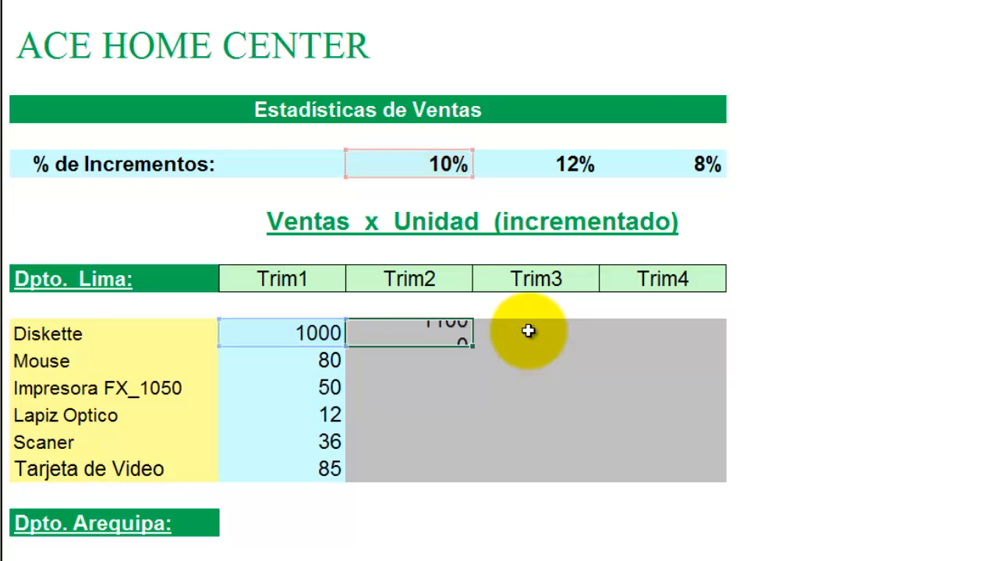
# Step: Fill the Diskette Trim2 formula down through Tarjeta de Video in the Dpto. Lima table
pyautogui.click(417, 328)
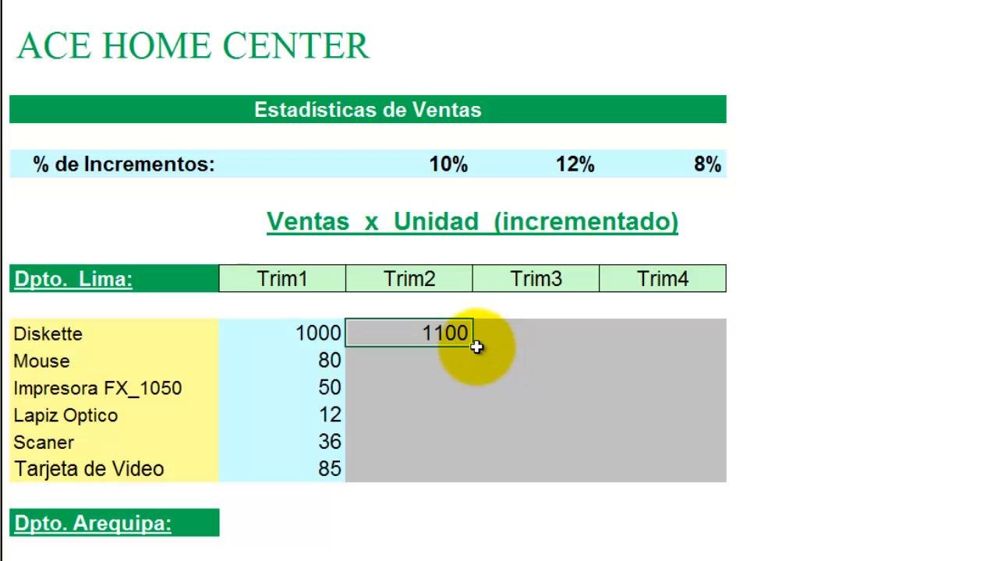
pyautogui.moveTo(475, 346); pyautogui.dragTo(473, 489)
pyautogui.click(437, 390)
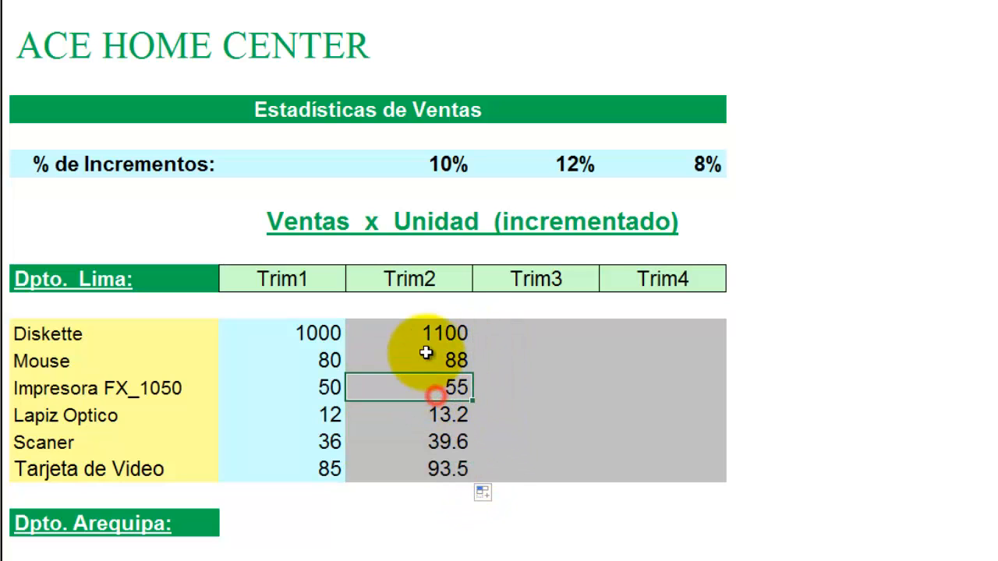
# Step: Review the Diskette and Mouse Trim2 formulas, and fill the Dpto. Lima Trim2 formulas across Trim3 and Trim4
pyautogui.doubleClick(422, 333)
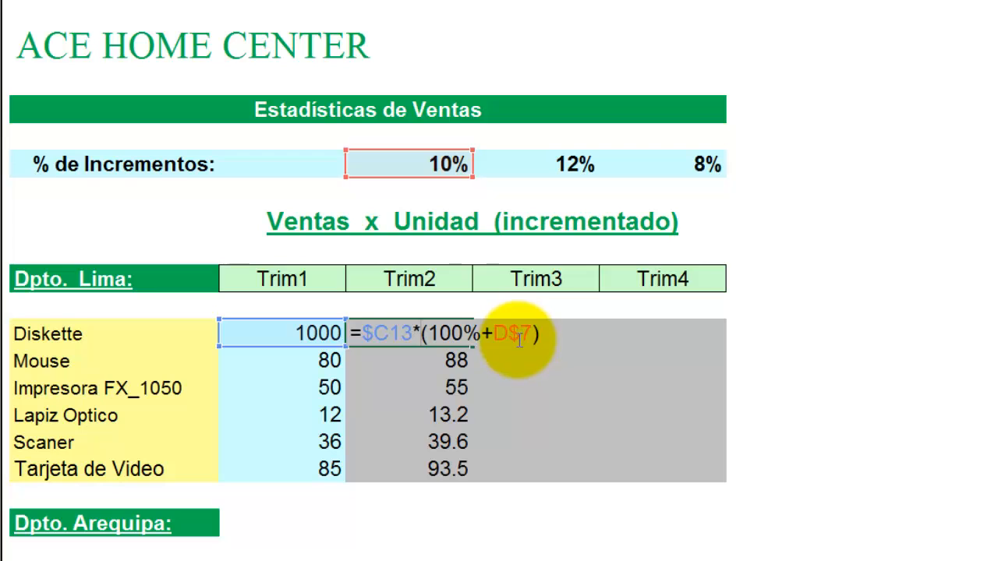
pyautogui.press('Return')
pyautogui.doubleClick(442, 355)
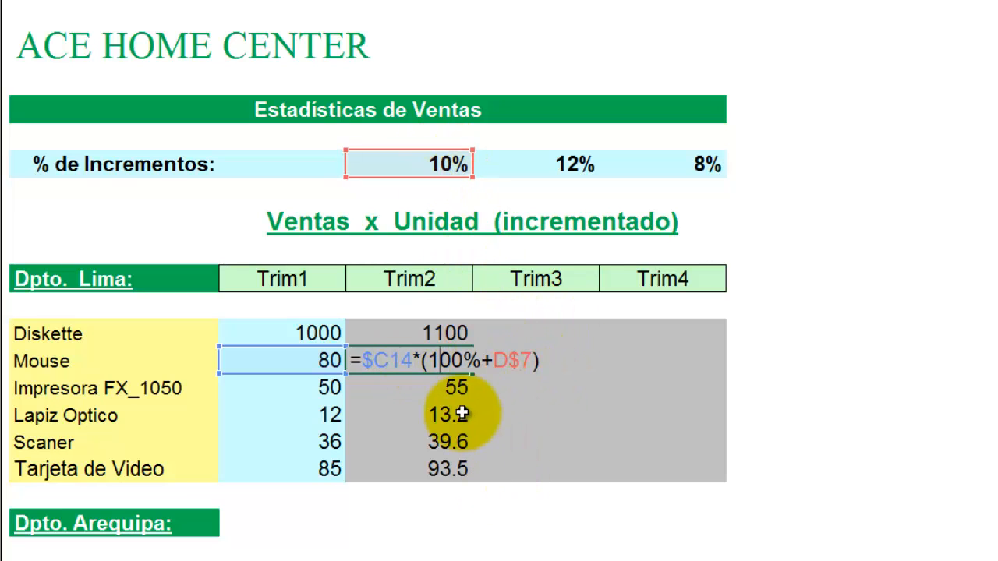
pyautogui.press('Return')
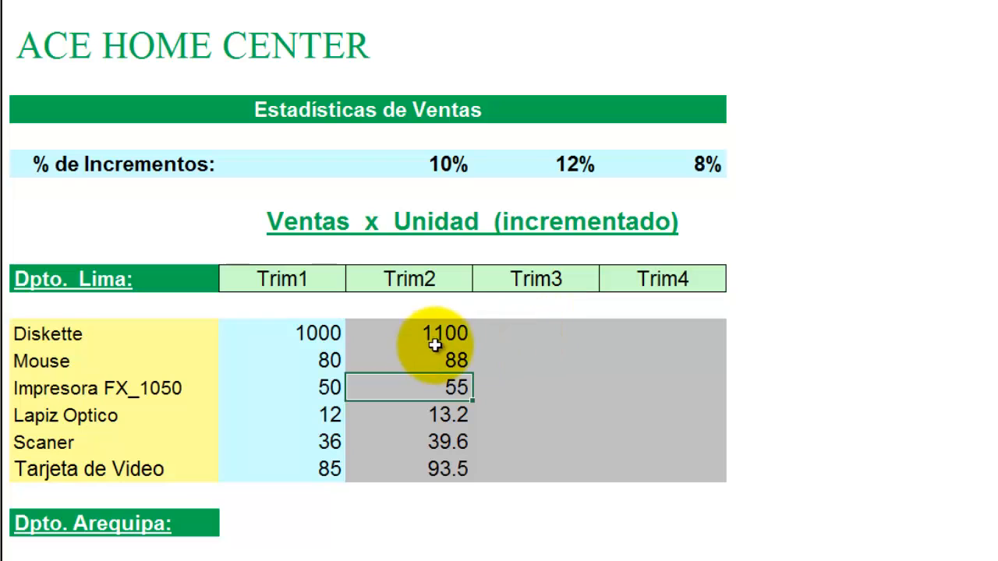
pyautogui.moveTo(449, 330); pyautogui.dragTo(697, 468)
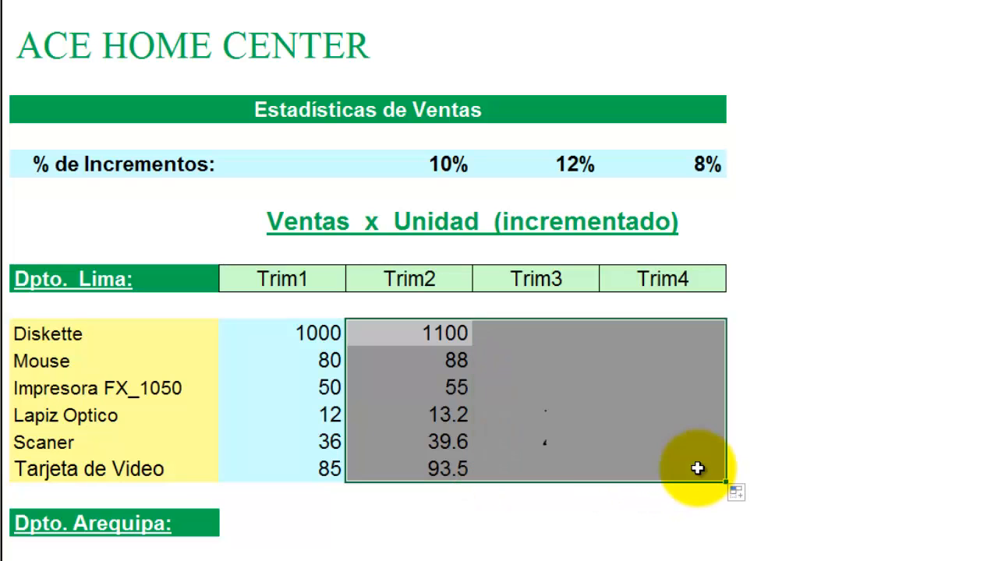
pyautogui.click(463, 386)
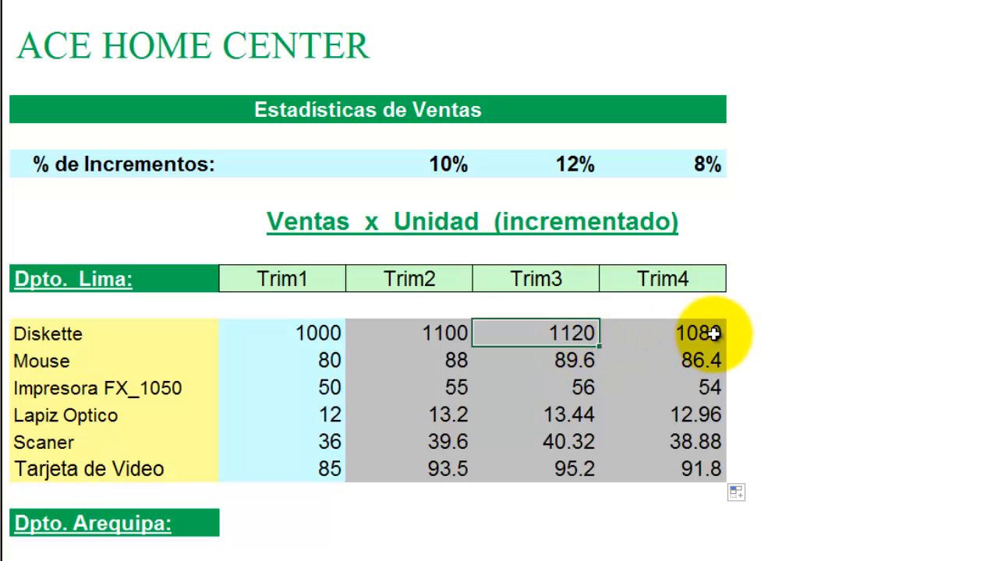
# Step: Copy the Dpto. Lima Trim2 to Trim4 formulas into the matching empty block of Dpto. Arequipa
pyautogui.scroll(-2, 716, 332)
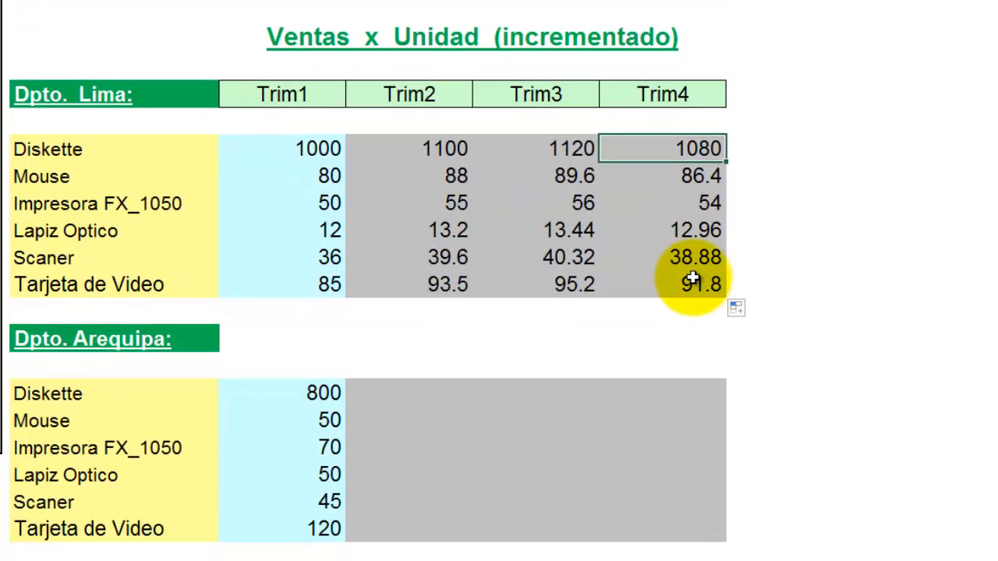
pyautogui.scroll(-1, 702, 296)
pyautogui.moveTo(374, 60); pyautogui.dragTo(673, 200)
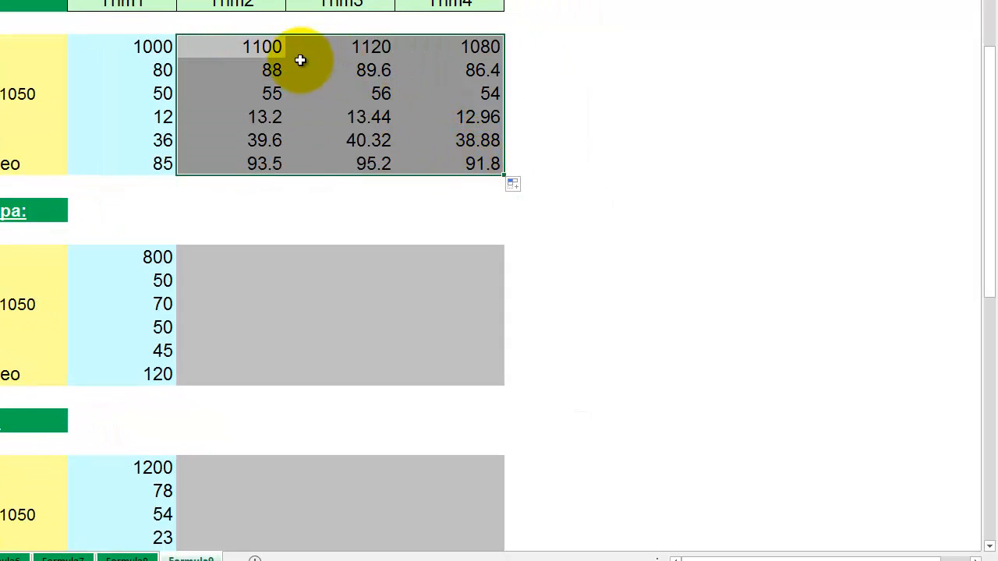
pyautogui.hotkey('ctrl', 'c')
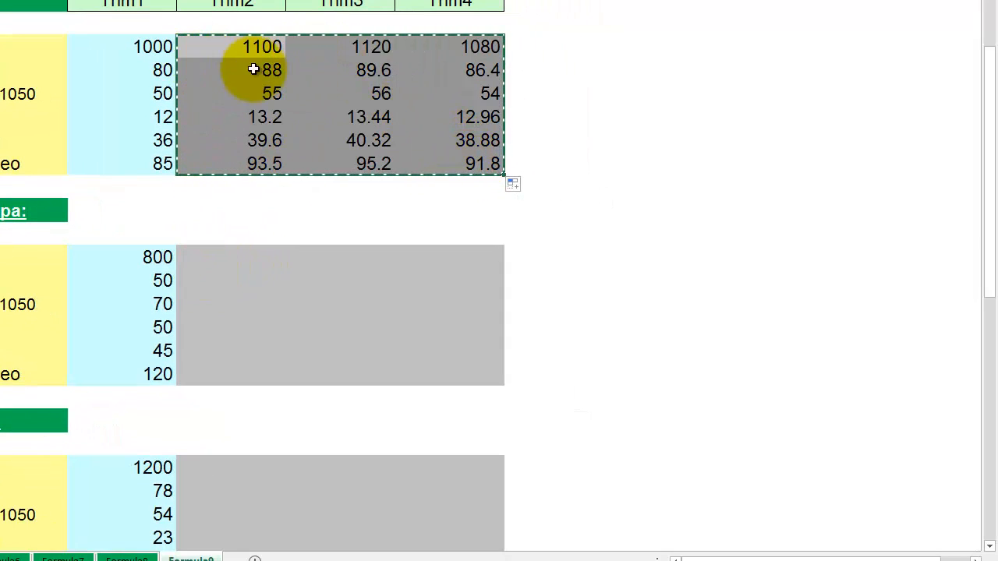
pyautogui.click(211, 259)
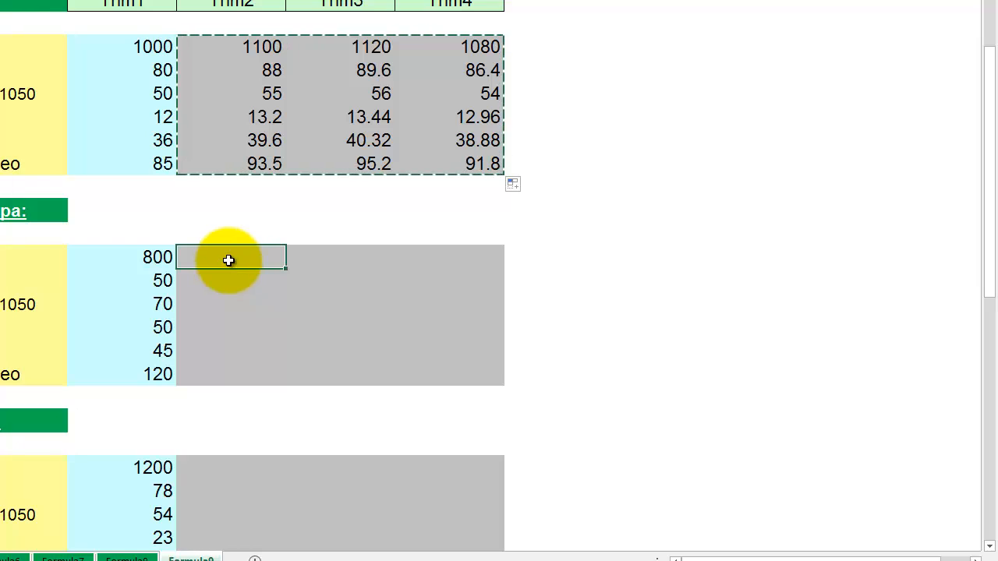
pyautogui.hotkey('ctrl', 'v')
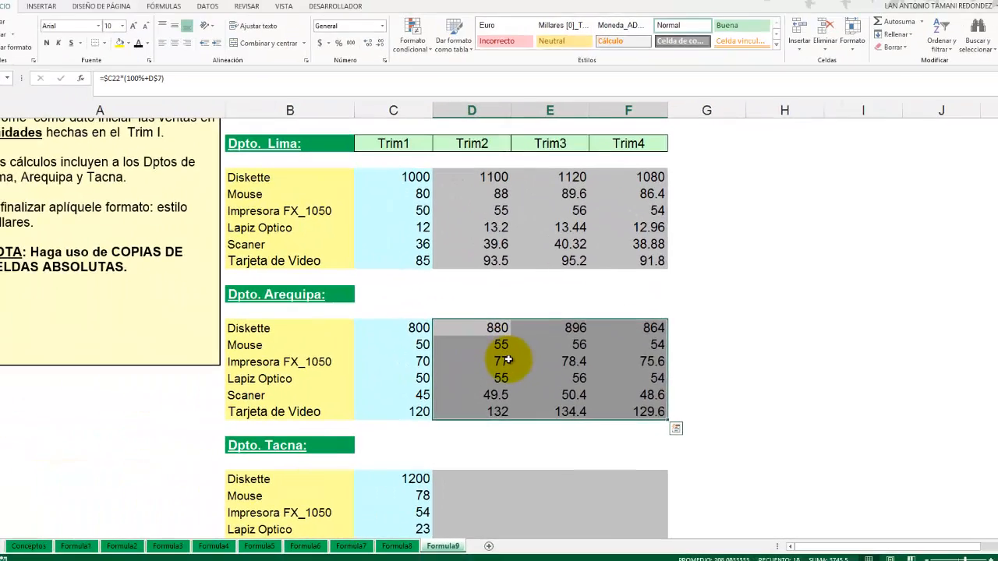
# Step: Copy the Dpto. Arequipa Trim2 to Trim4 formulas into the matching empty block of Dpto. Tacna
pyautogui.scroll(-1, 515, 297)
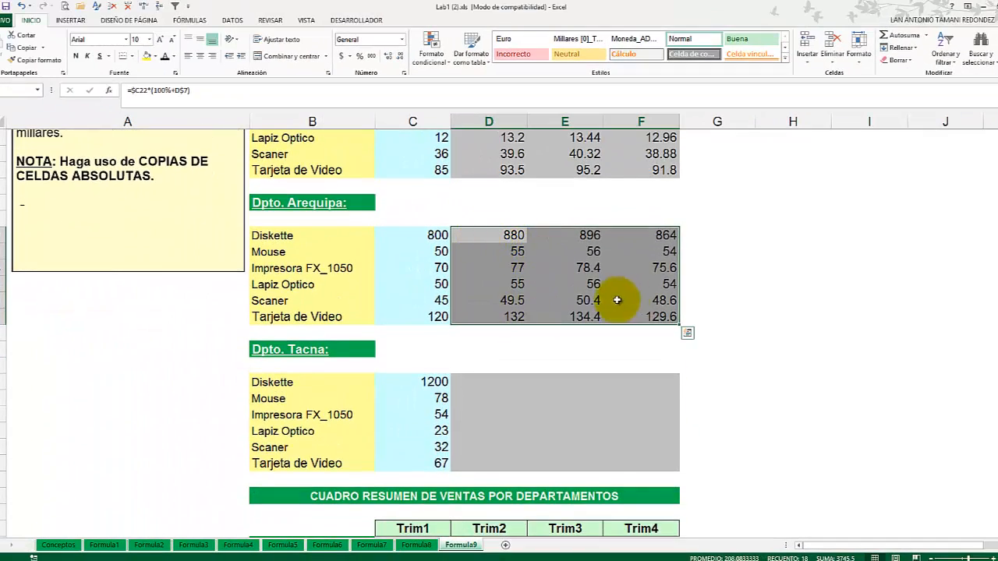
pyautogui.hotkey('ctrl', 'c')
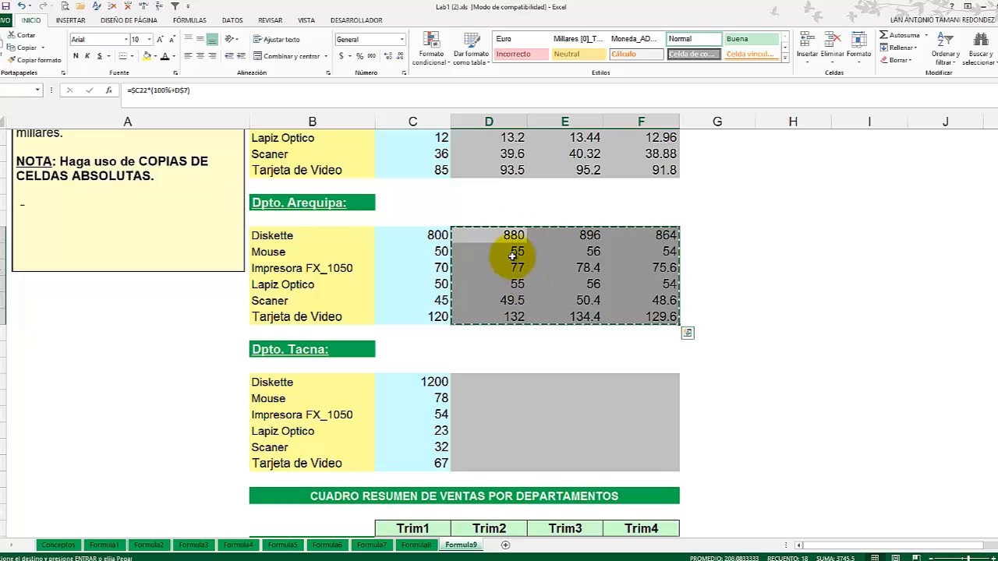
pyautogui.click(470, 382)
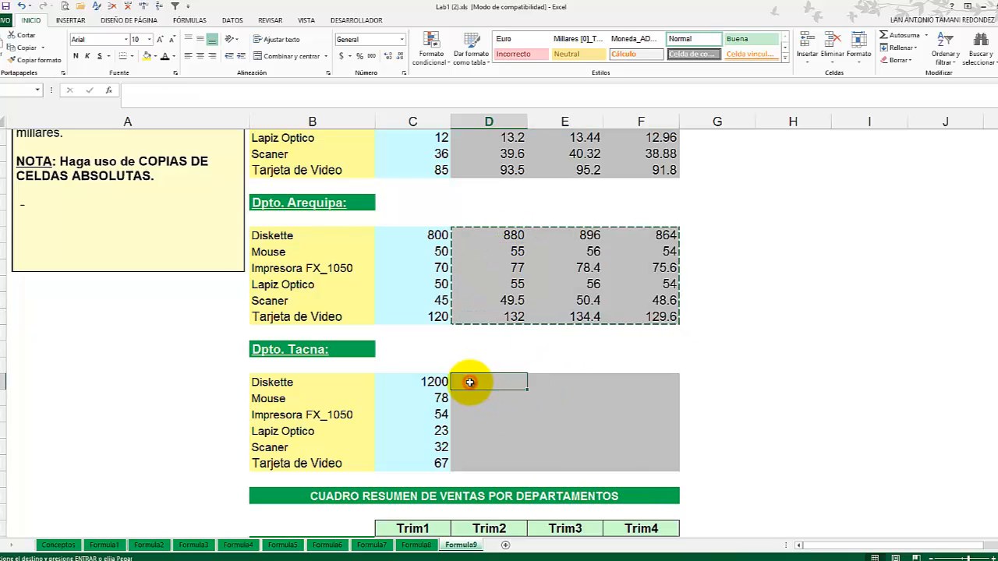
pyautogui.press('Return')
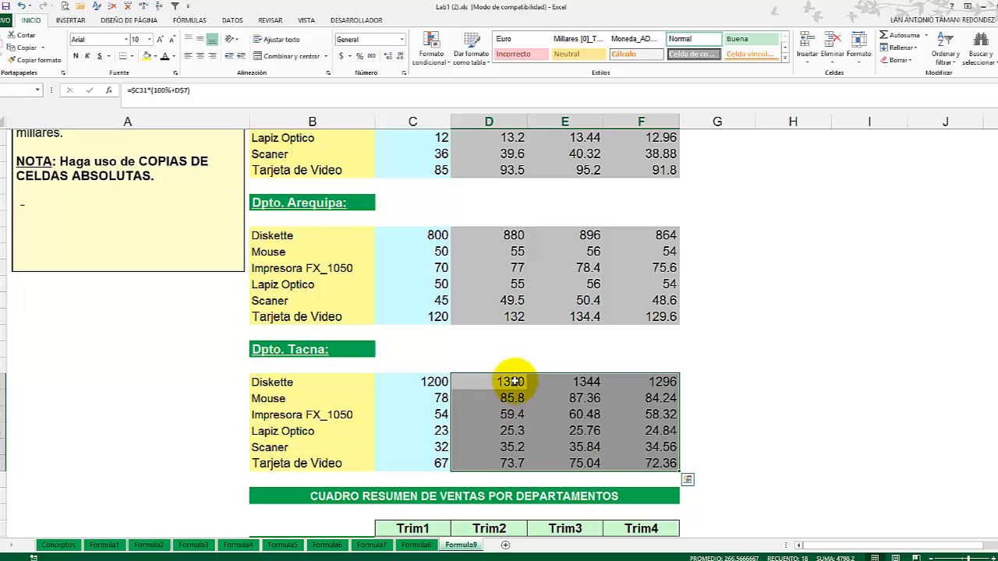
# Step: Insert an AutoSum of C13:C18 in the Dpto. Lima Trim1 cell of the department sales summary
pyautogui.scroll(-1, 513, 382)
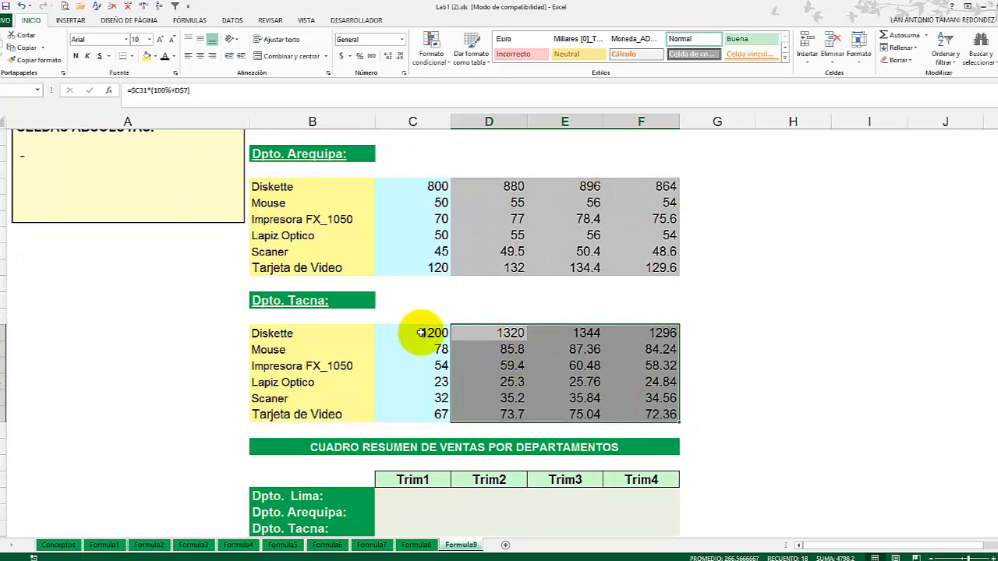
pyautogui.scroll(-2, 436, 401)
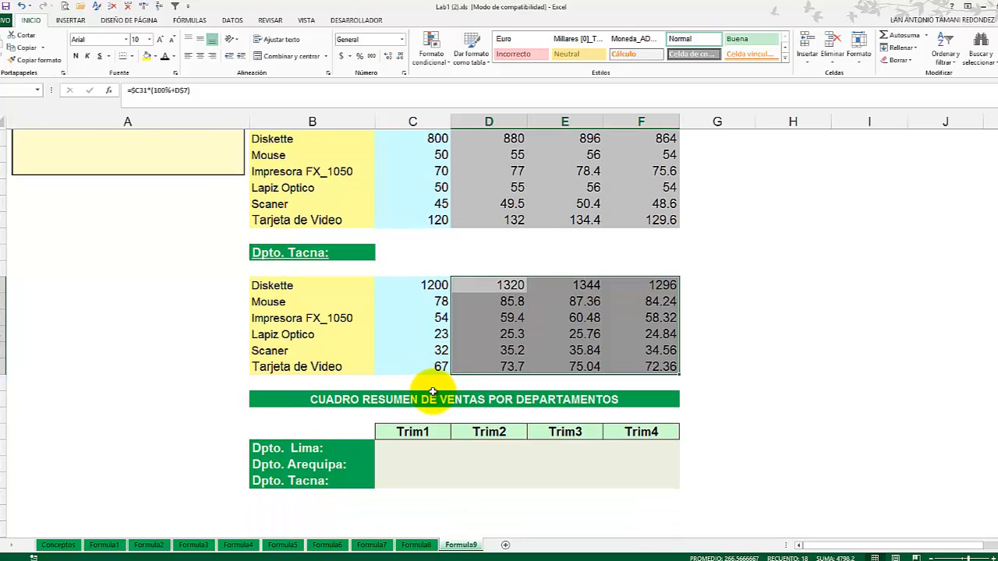
pyautogui.click(406, 400)
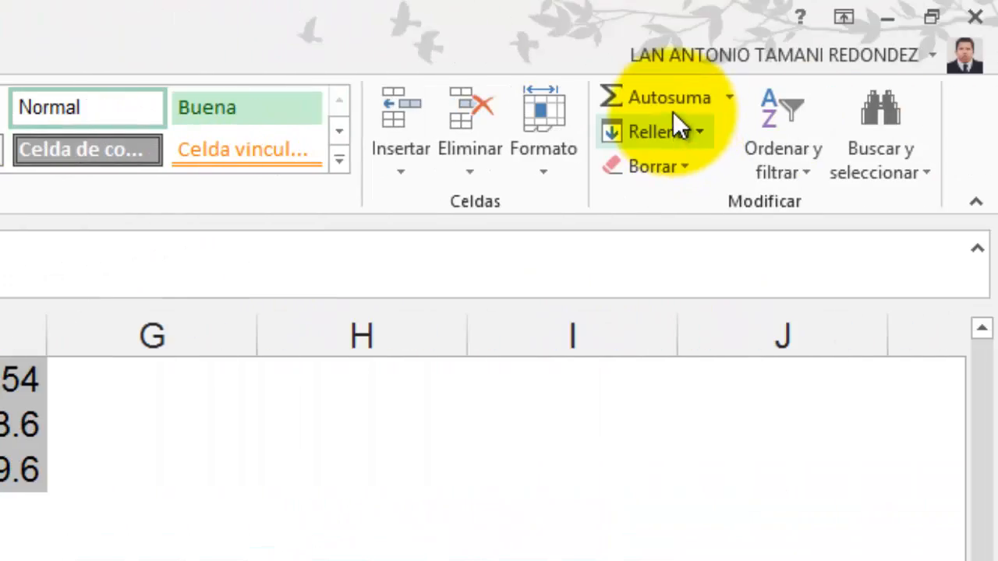
pyautogui.click(671, 107)
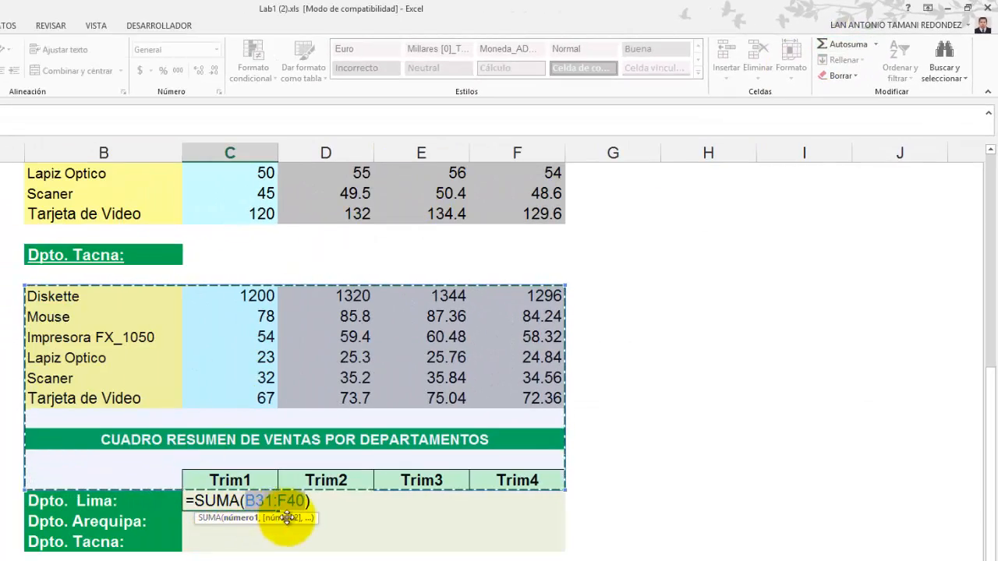
pyautogui.scroll(2, 312, 483)
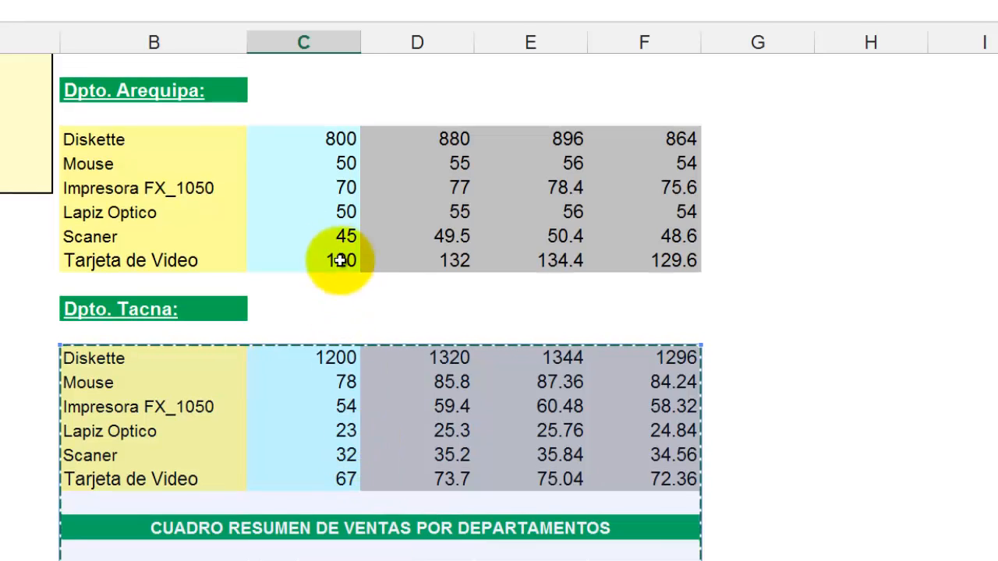
pyautogui.scroll(4, 340, 260)
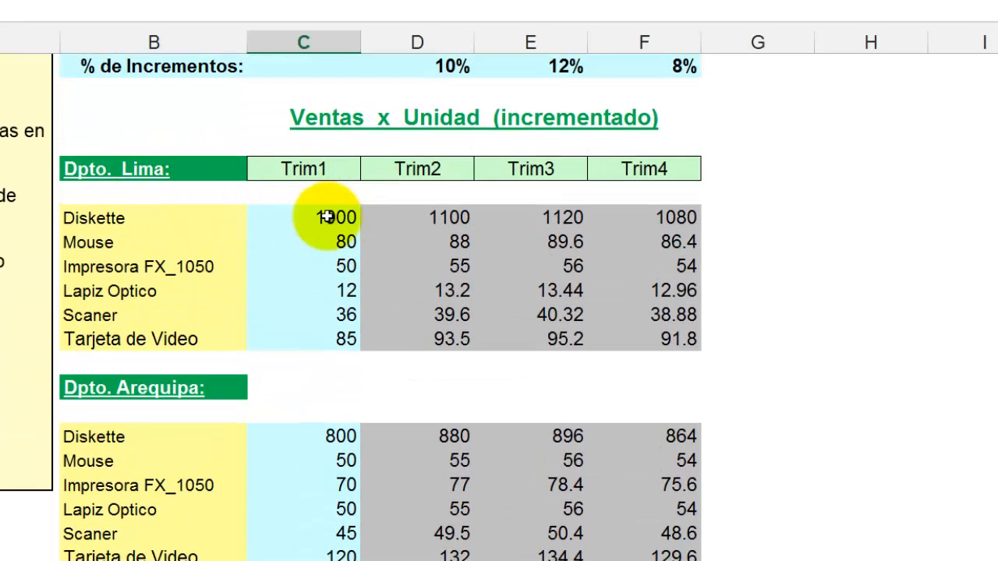
pyautogui.moveTo(307, 216); pyautogui.dragTo(325, 347)
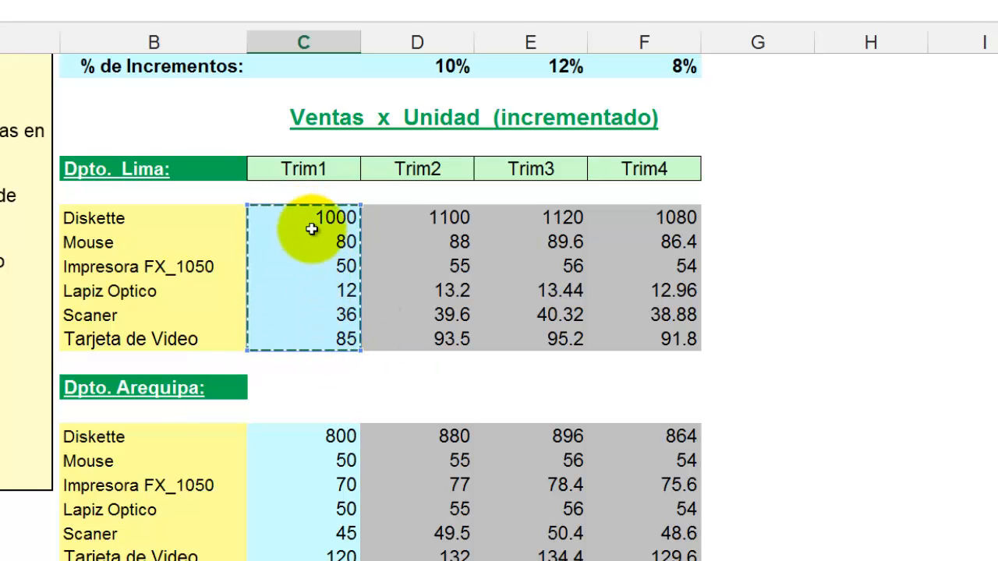
pyautogui.scroll(-4, 382, 446)
pyautogui.scroll(-2, 382, 446)
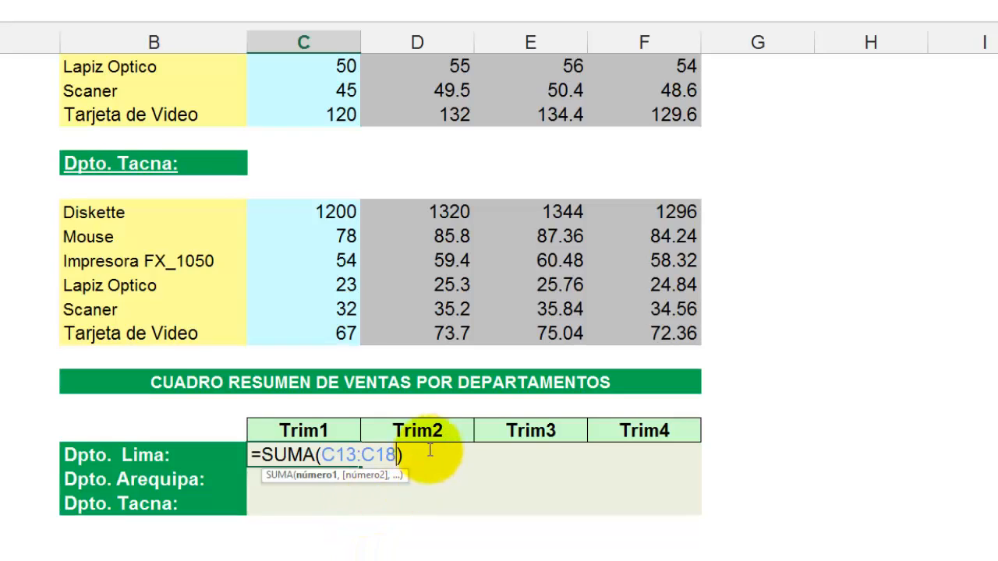
# Step: Fill the Dpto. Lima Trim1 total across Trim2, Trim3 and Trim4 in the summary table
pyautogui.click(327, 456)
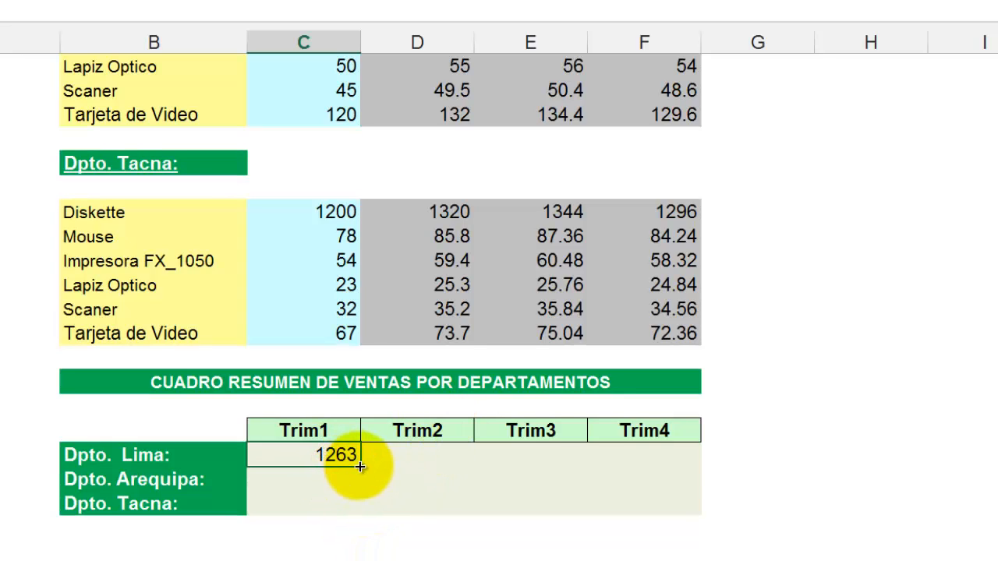
pyautogui.moveTo(358, 465); pyautogui.dragTo(697, 441)
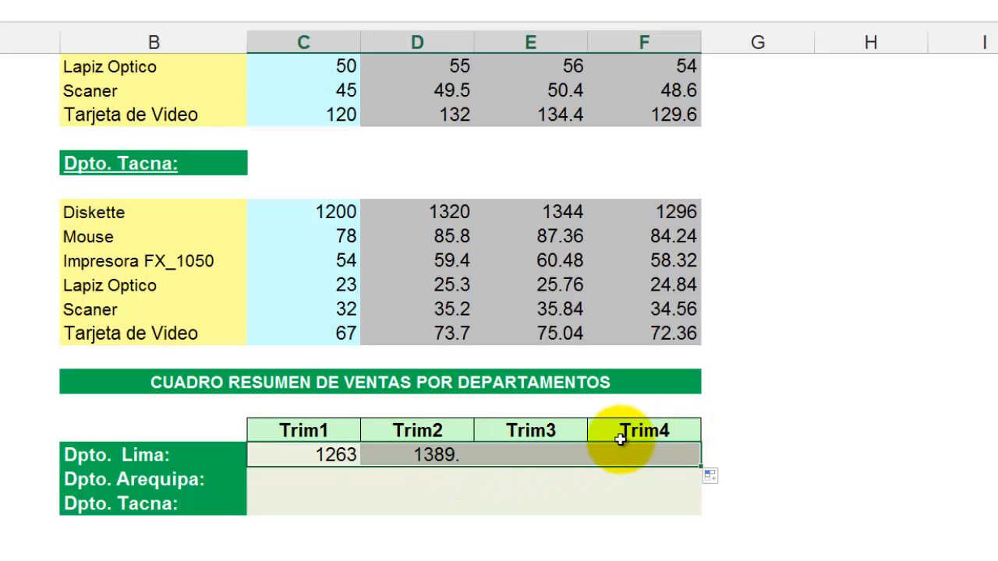
pyautogui.scroll(-1, 362, 428)
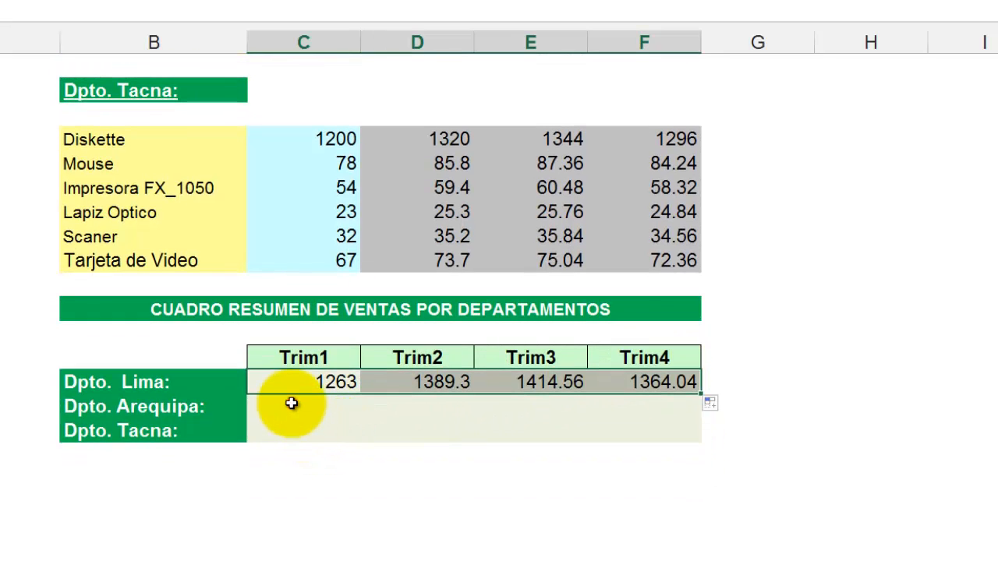
# Step: AutoSum the Dpto. Arequipa Trim1 sales from Diskette to Tarjeta de Video in its summary row, and fill the formula across Trim2 to Trim4
pyautogui.click(291, 403)
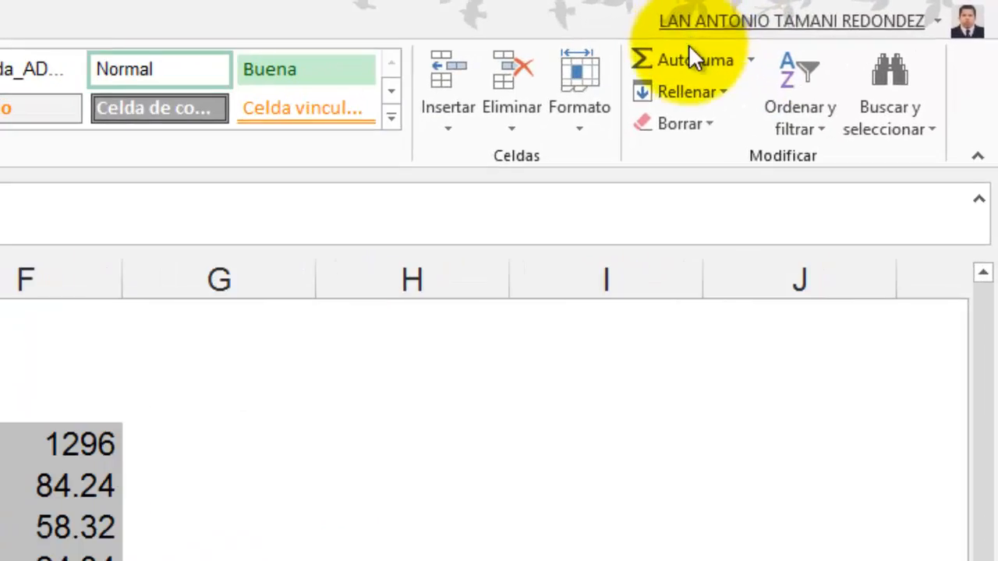
pyautogui.click(685, 53)
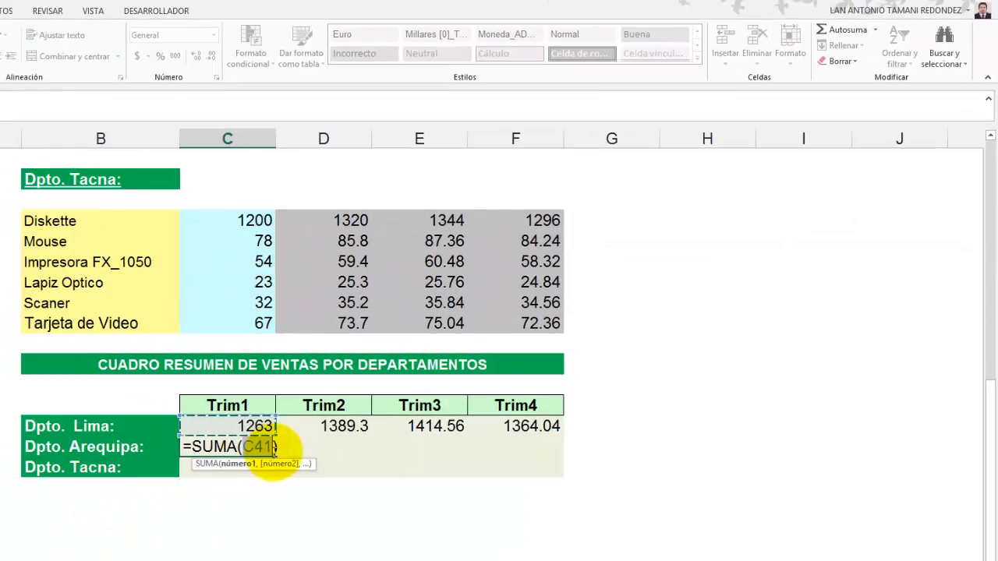
pyautogui.scroll(5, 274, 447)
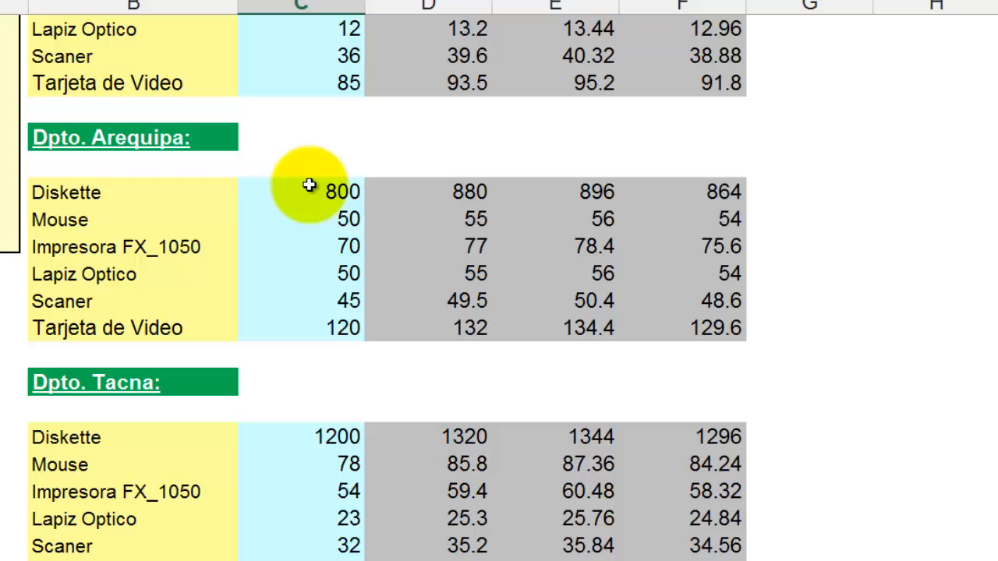
pyautogui.moveTo(309, 185); pyautogui.dragTo(316, 330)
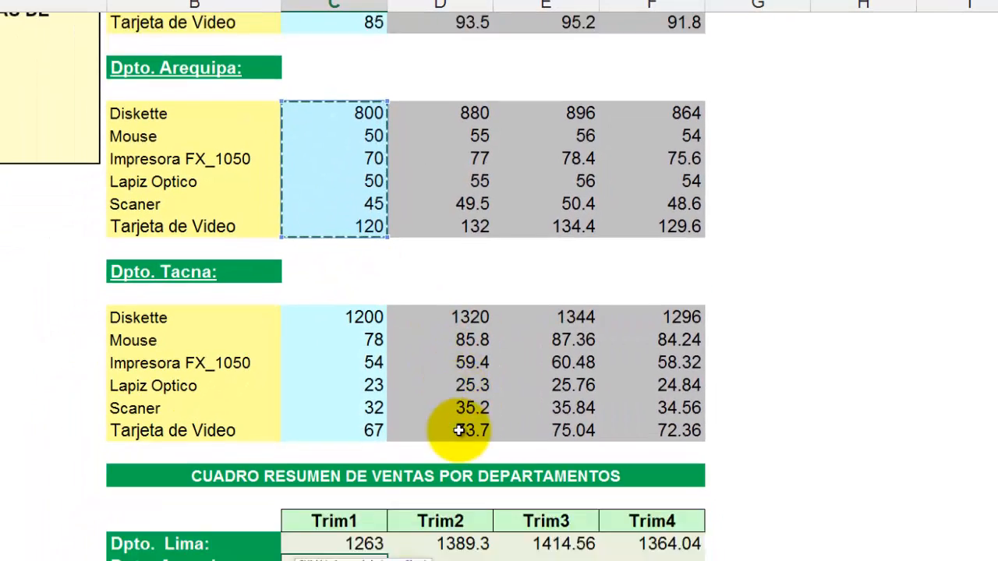
pyautogui.scroll(-4, 460, 430)
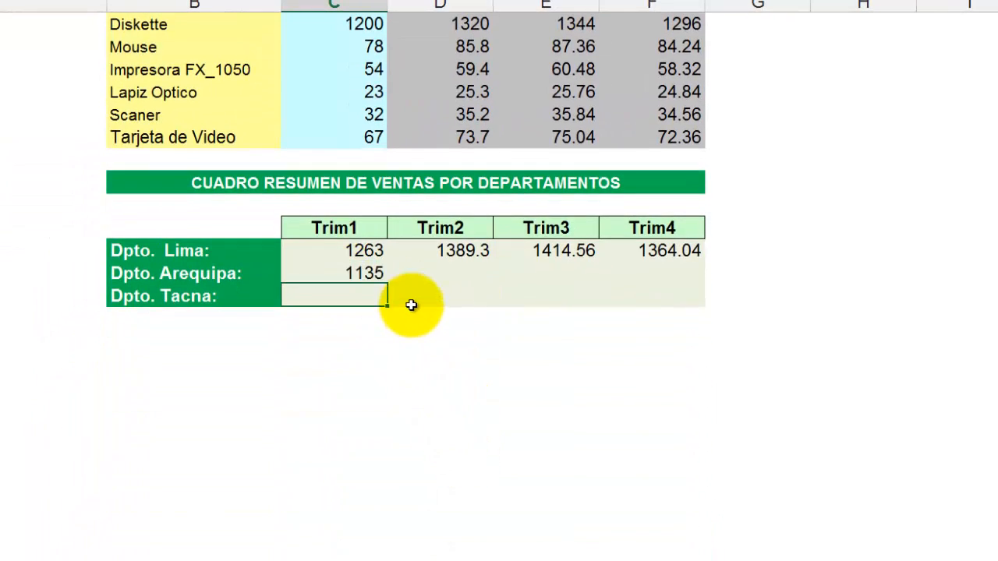
pyautogui.click(367, 275)
pyautogui.moveTo(387, 286); pyautogui.dragTo(694, 296)
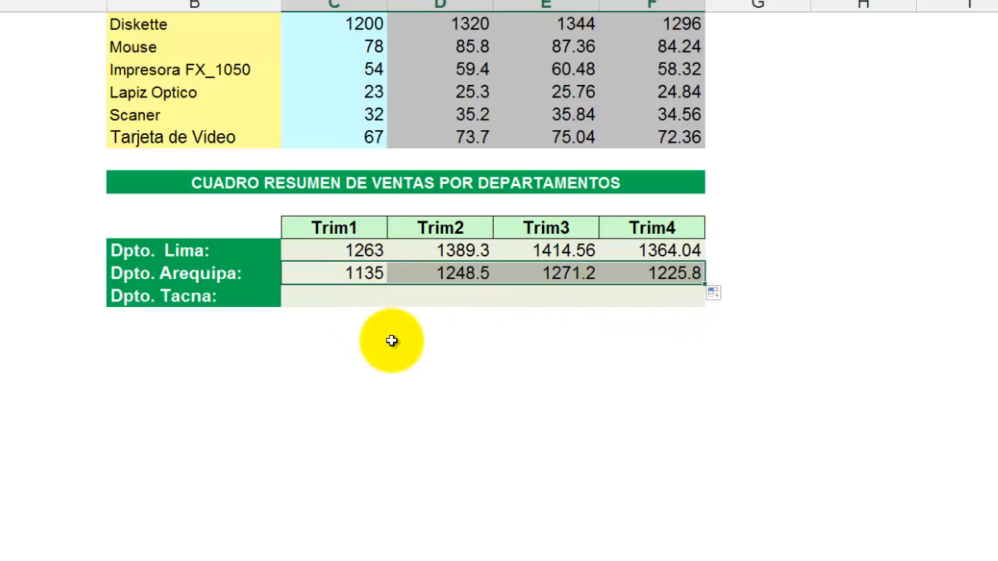
# Step: AutoSum C31:C36 in the Dpto. Tacna Trim1 cell of the summary table, and fill the formula across Trim2 to Trim4
pyautogui.click(340, 298)
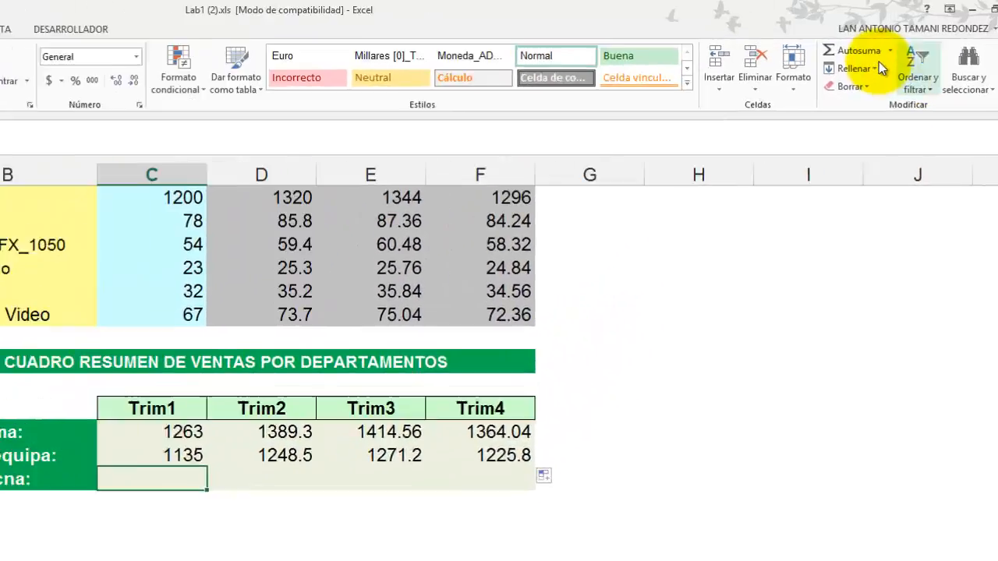
pyautogui.click(873, 47)
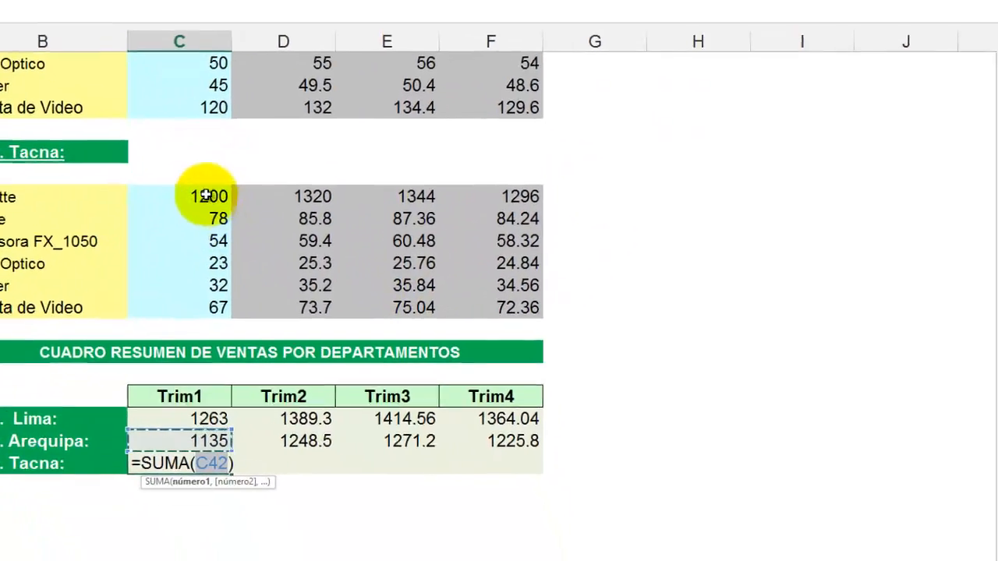
pyautogui.moveTo(262, 304); pyautogui.dragTo(259, 418)
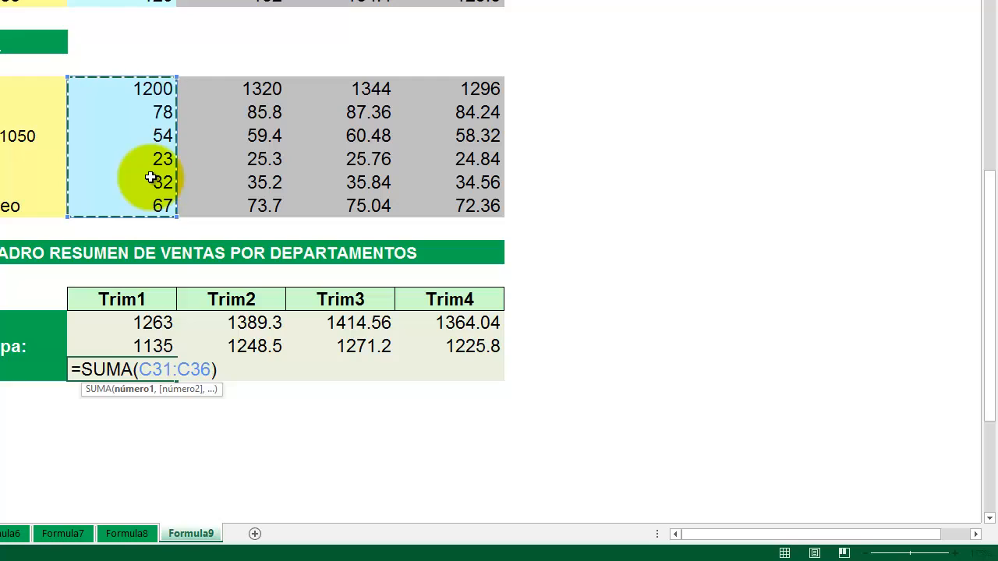
pyautogui.press('Return')
pyautogui.click(162, 377)
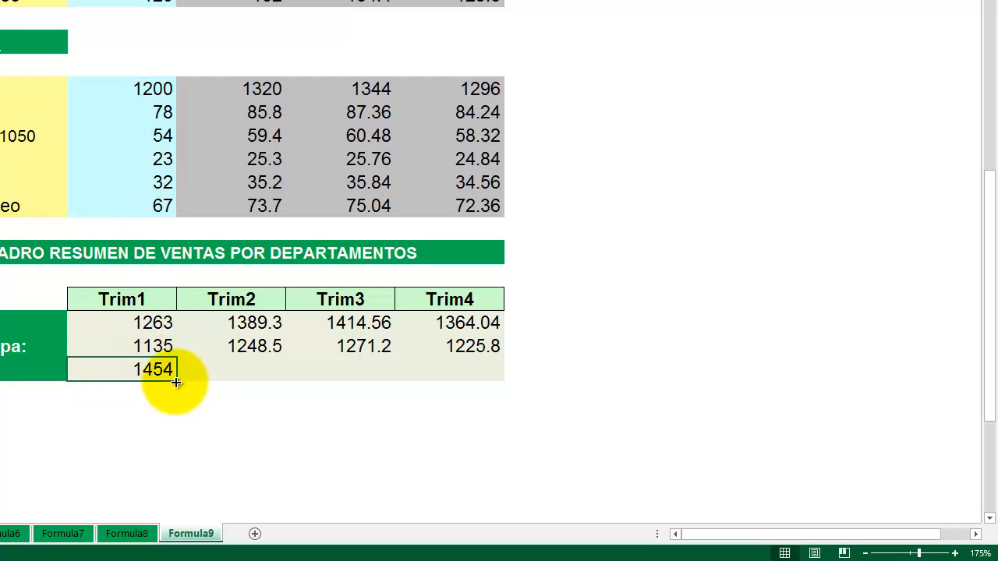
pyautogui.moveTo(176, 382); pyautogui.dragTo(496, 374)
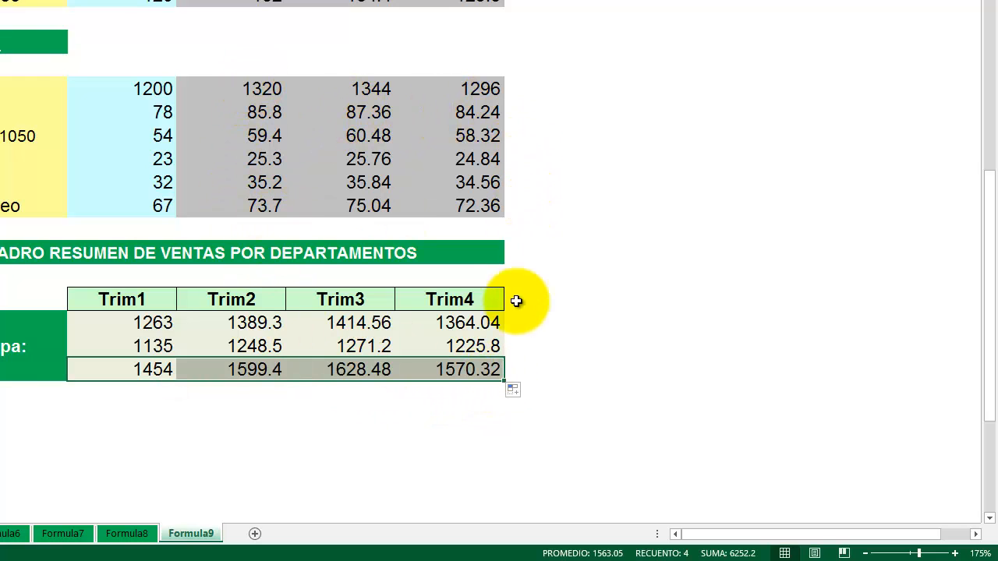
pyautogui.click(144, 326)
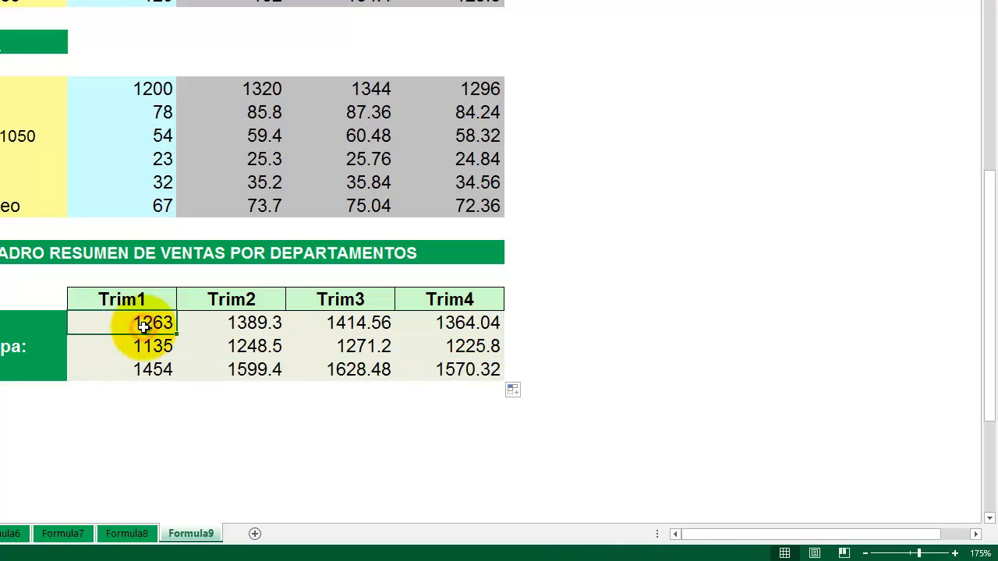